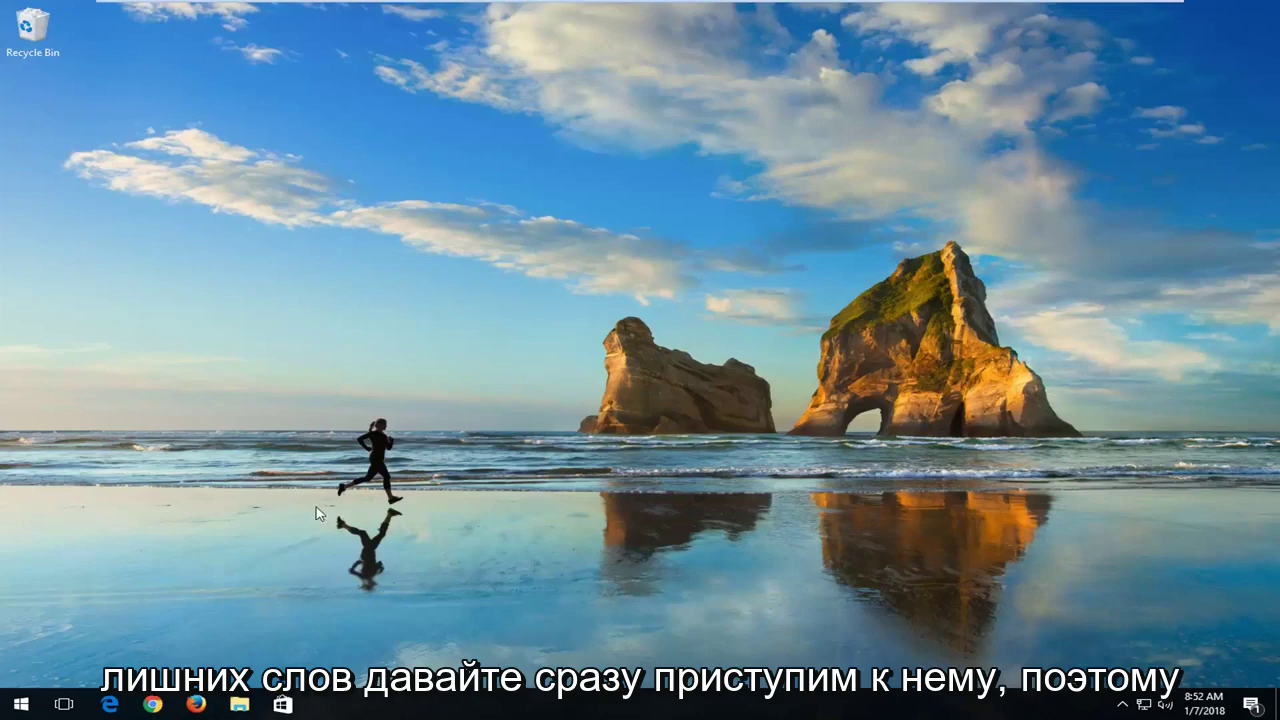
# Search 'task scheduler' from the Start menu and launch the Task Scheduler app.
pyautogui.click(20, 704)
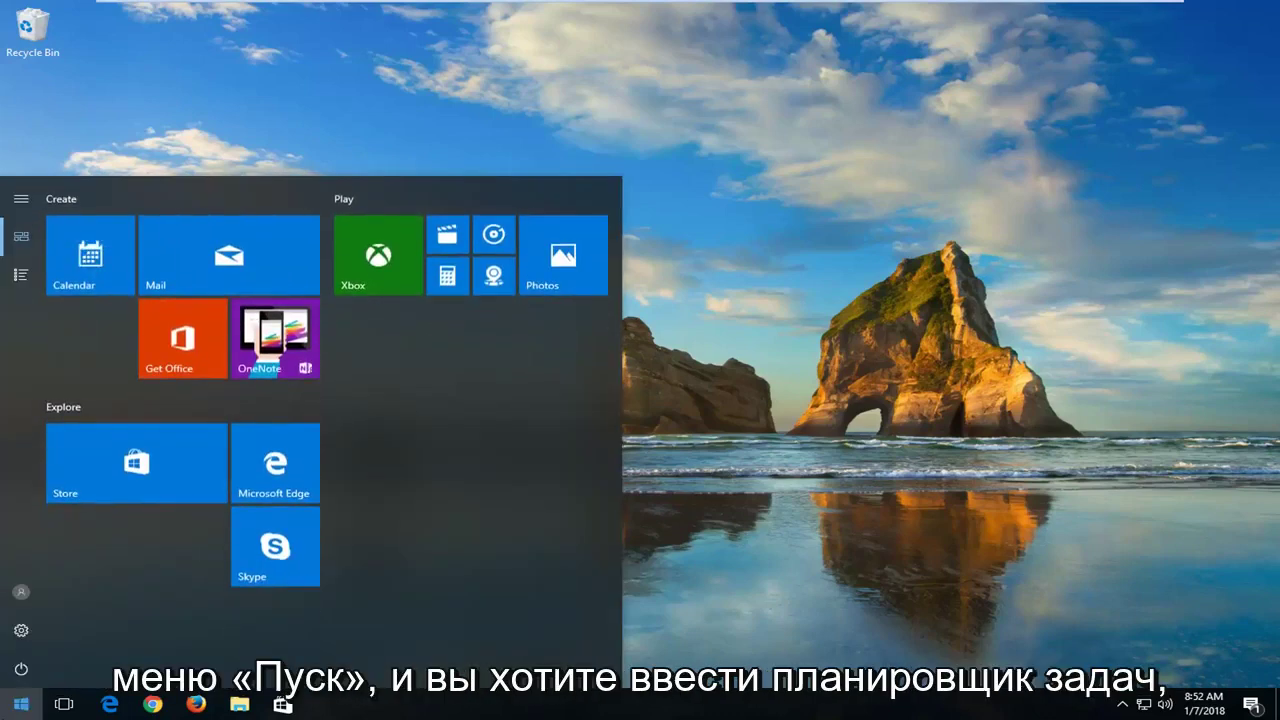
pyautogui.write('task')
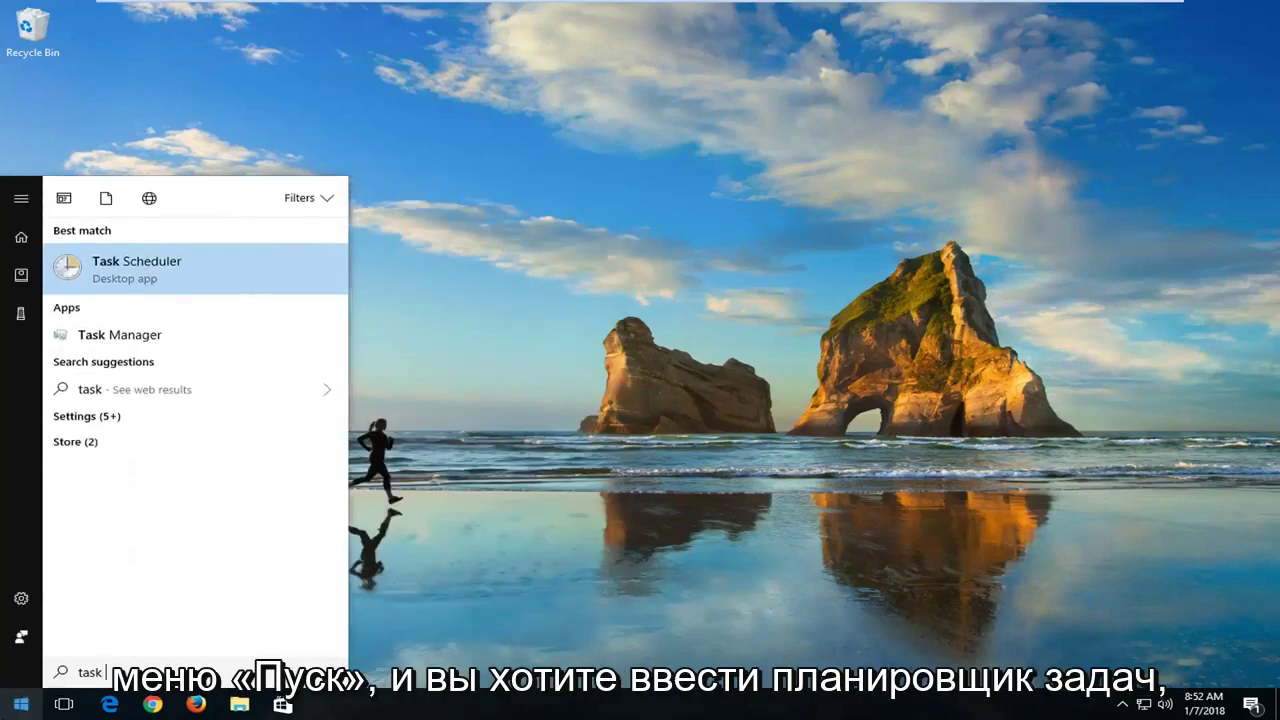
pyautogui.write(' sc')
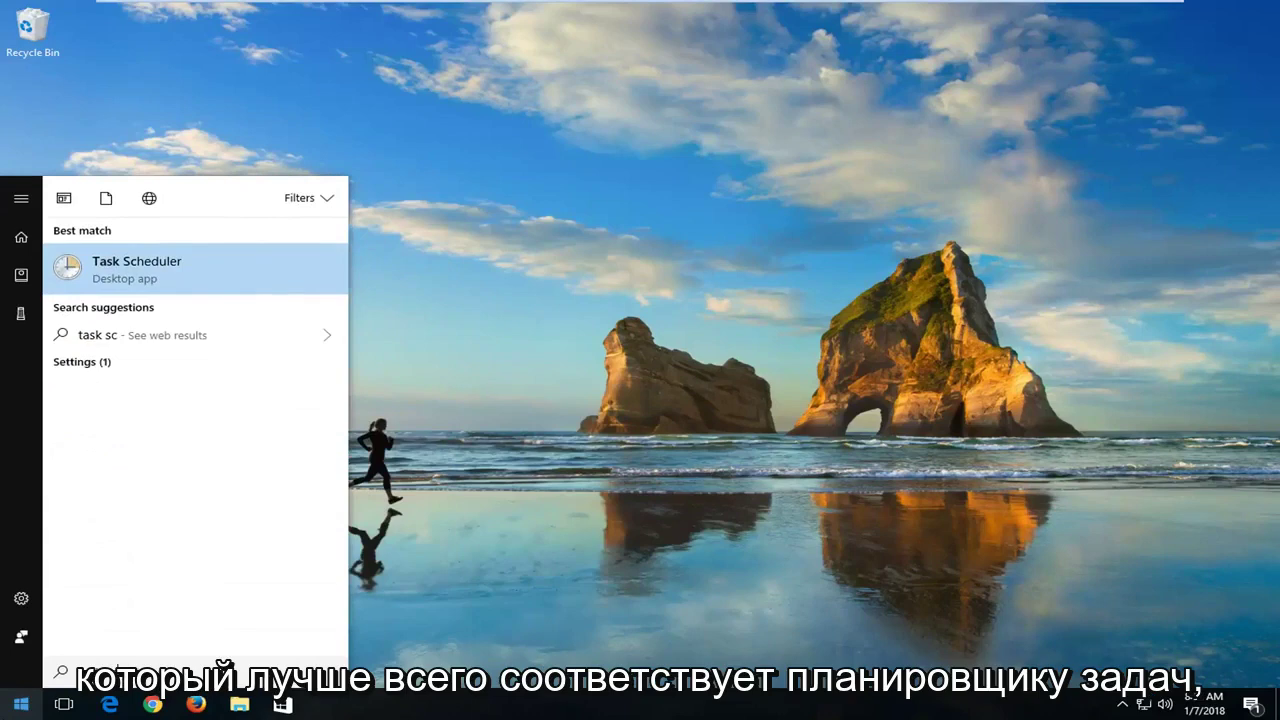
pyautogui.write('heduler')
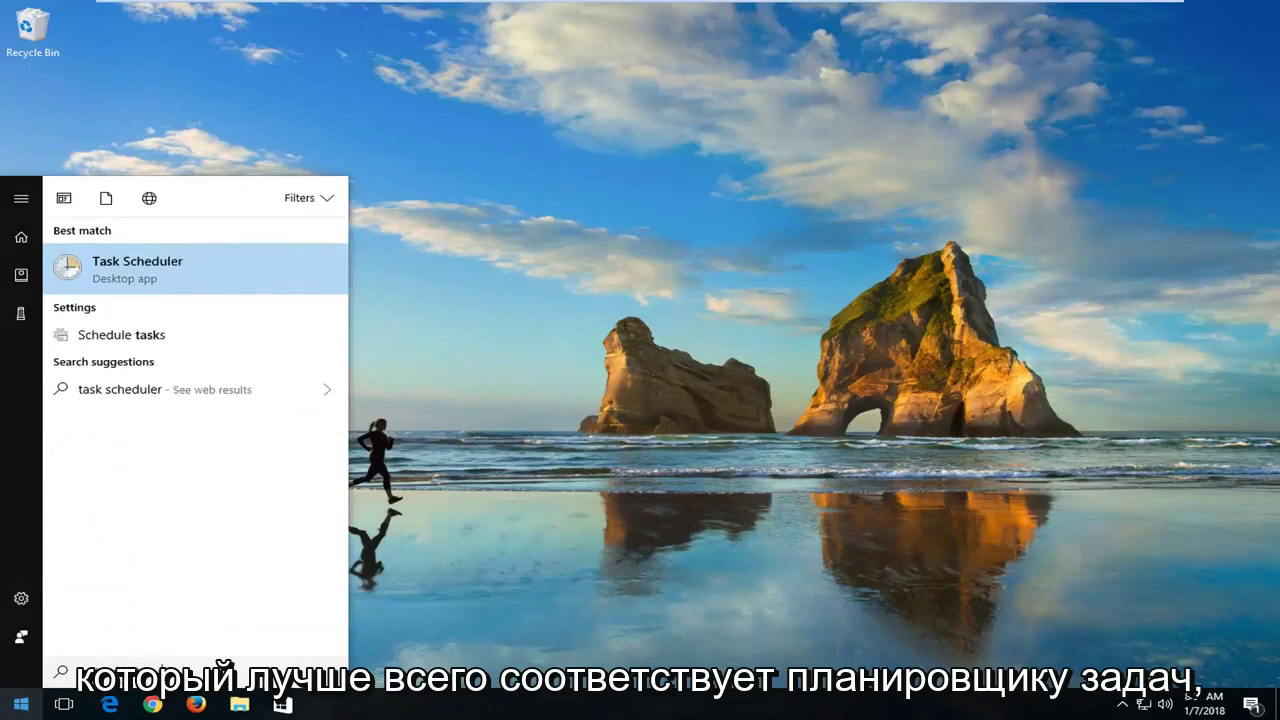
pyautogui.click(136, 281)
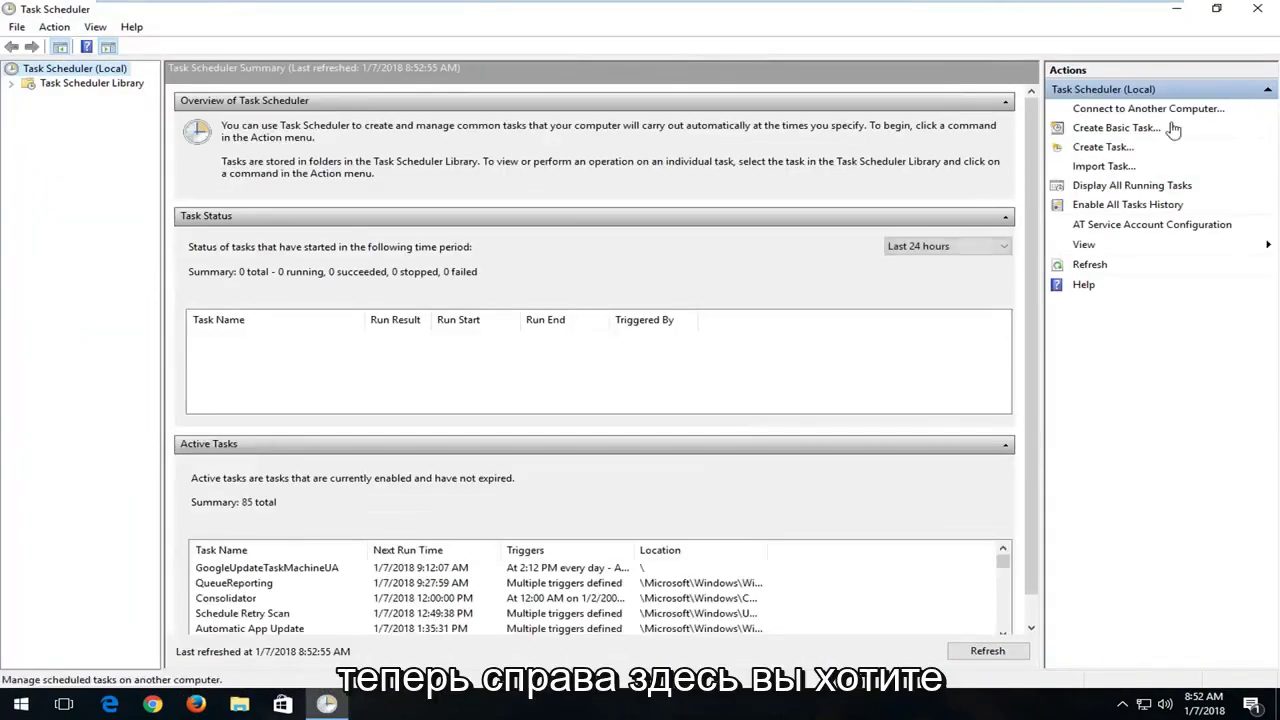
# Begin a basic task named 'Automatic Shutdown' with description 'Shutdown at 12:00pm'.
pyautogui.click(1106, 134)
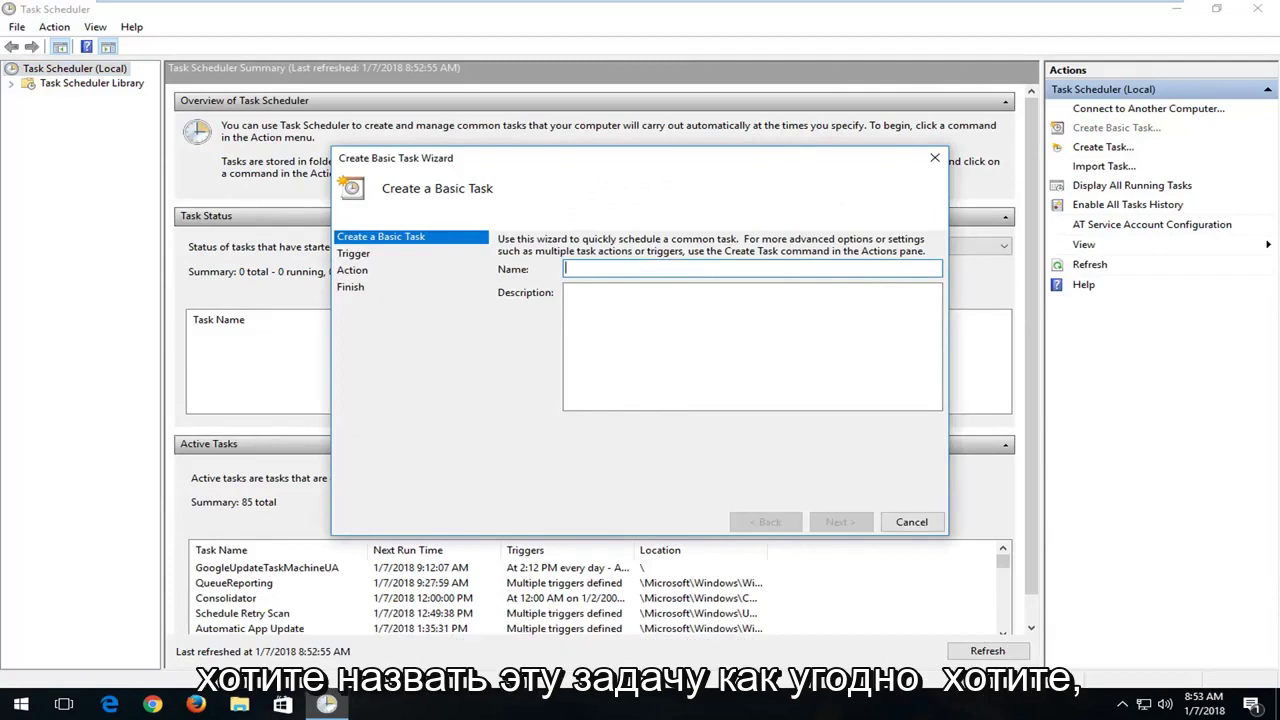
pyautogui.write('Automatic')
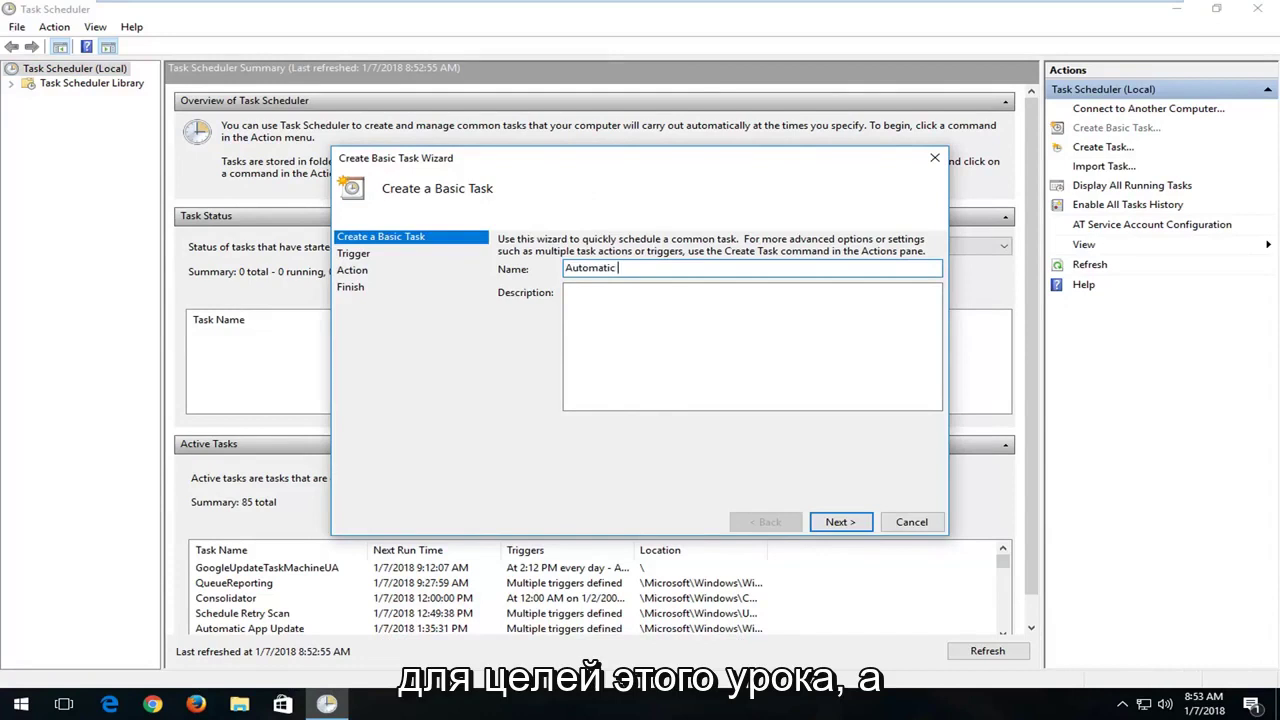
pyautogui.write(' Shutdown')
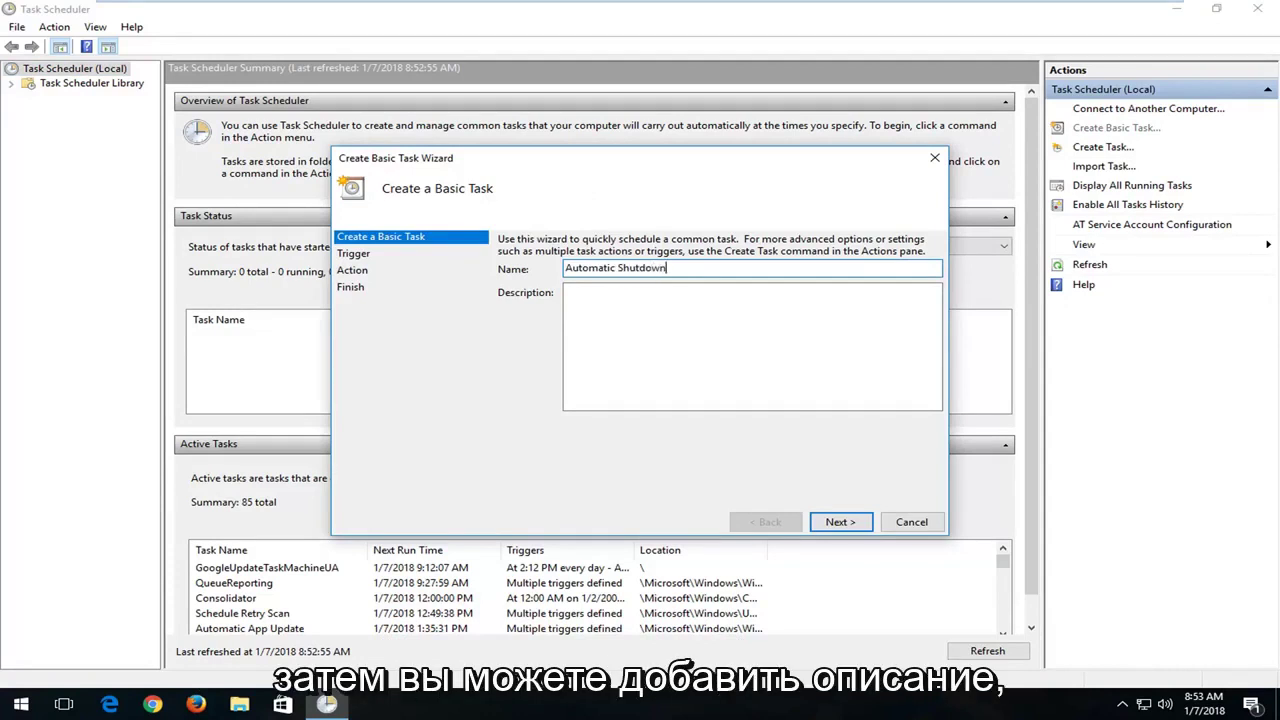
pyautogui.press('Tab')
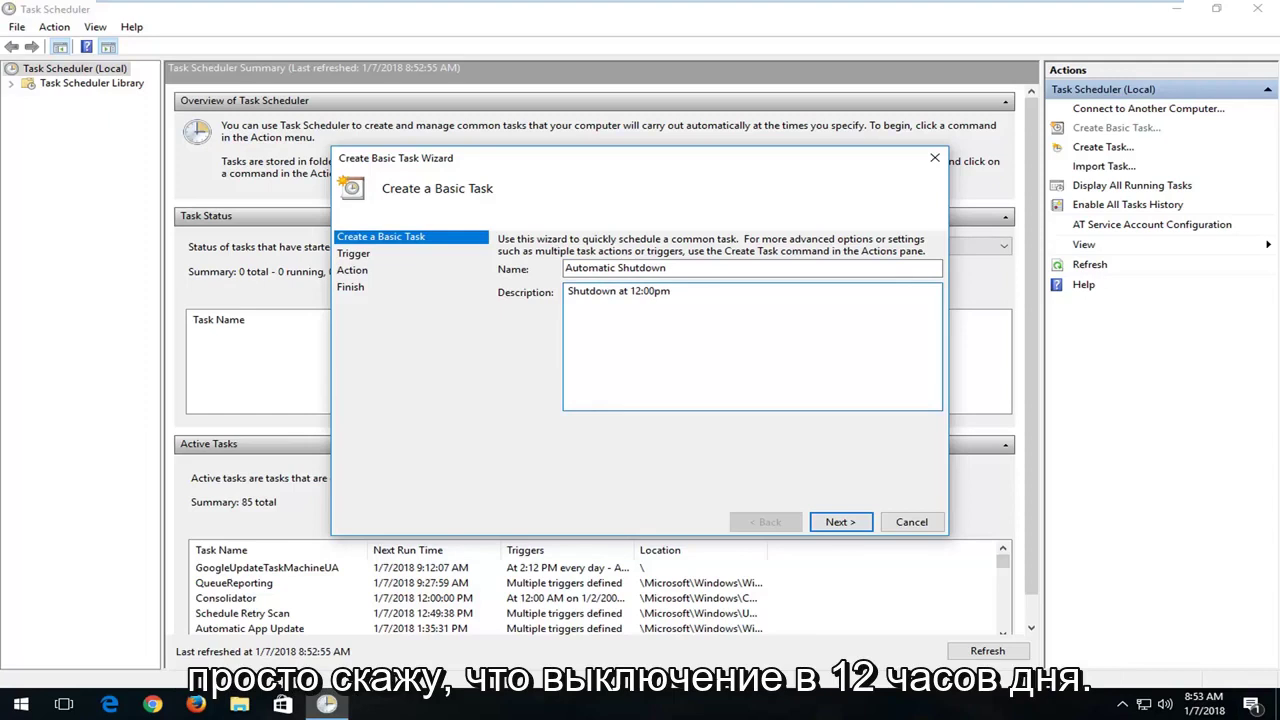
# Choose 'One time' as the task's trigger and advance to its start date and time.
pyautogui.click(838, 522)
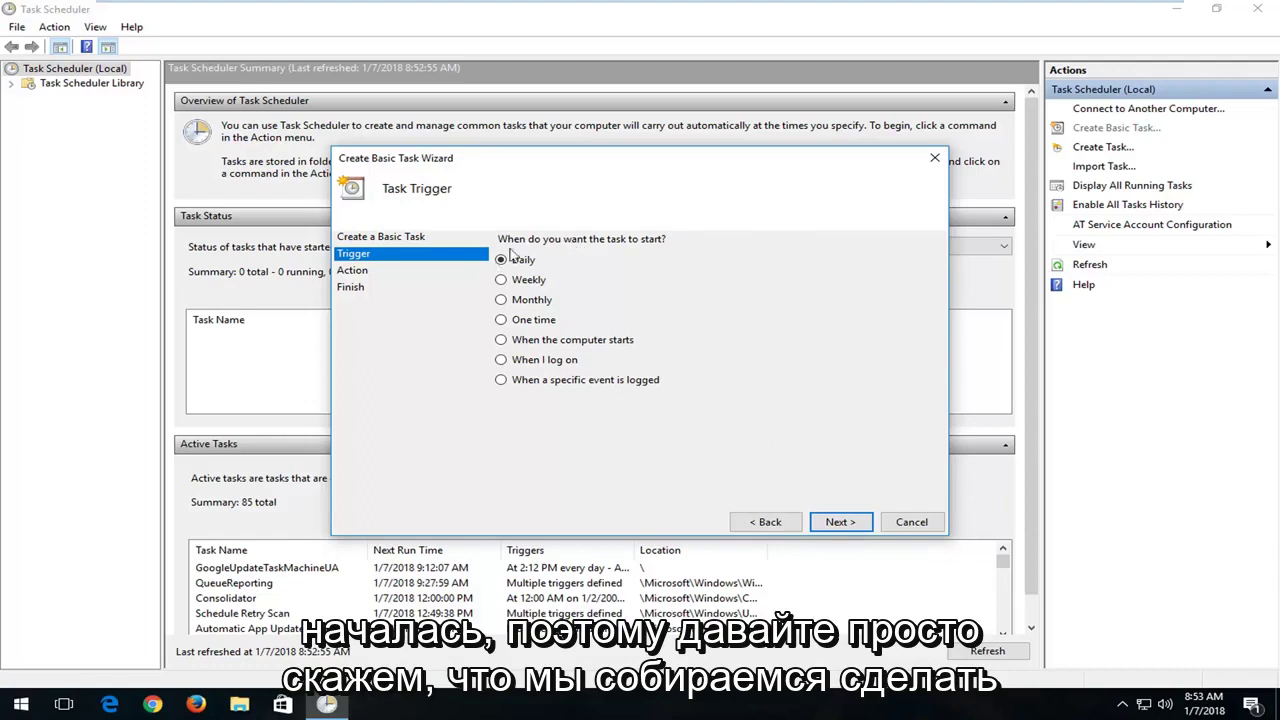
pyautogui.click(501, 322)
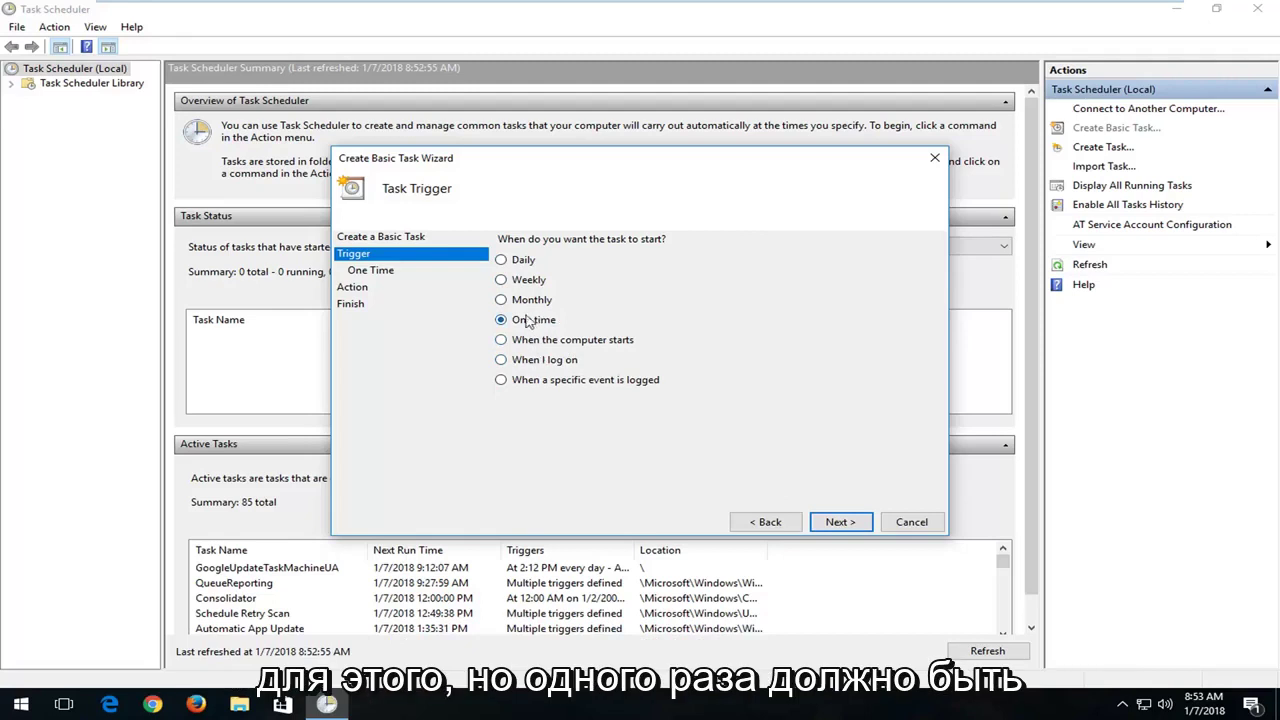
pyautogui.click(840, 522)
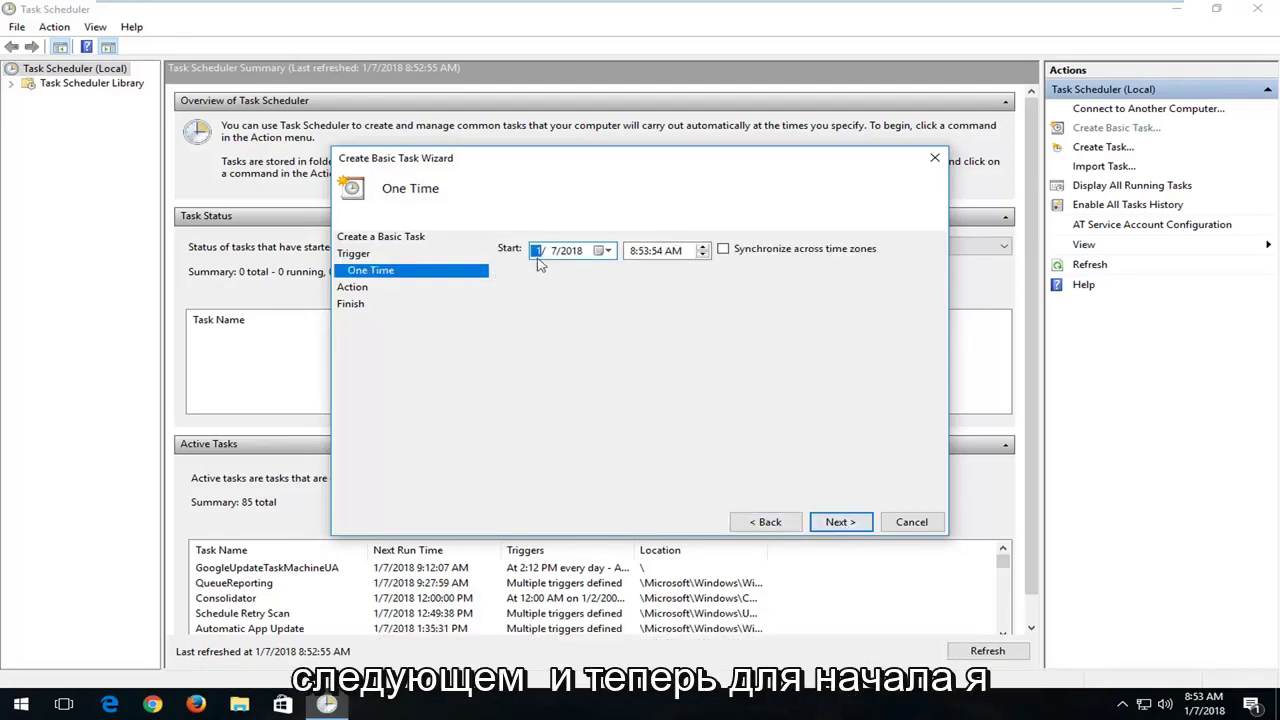
# Set the one-time start to 1/7/2018 12:00:00 PM and choose 'Start a program' as the action.
pyautogui.click(633, 251)
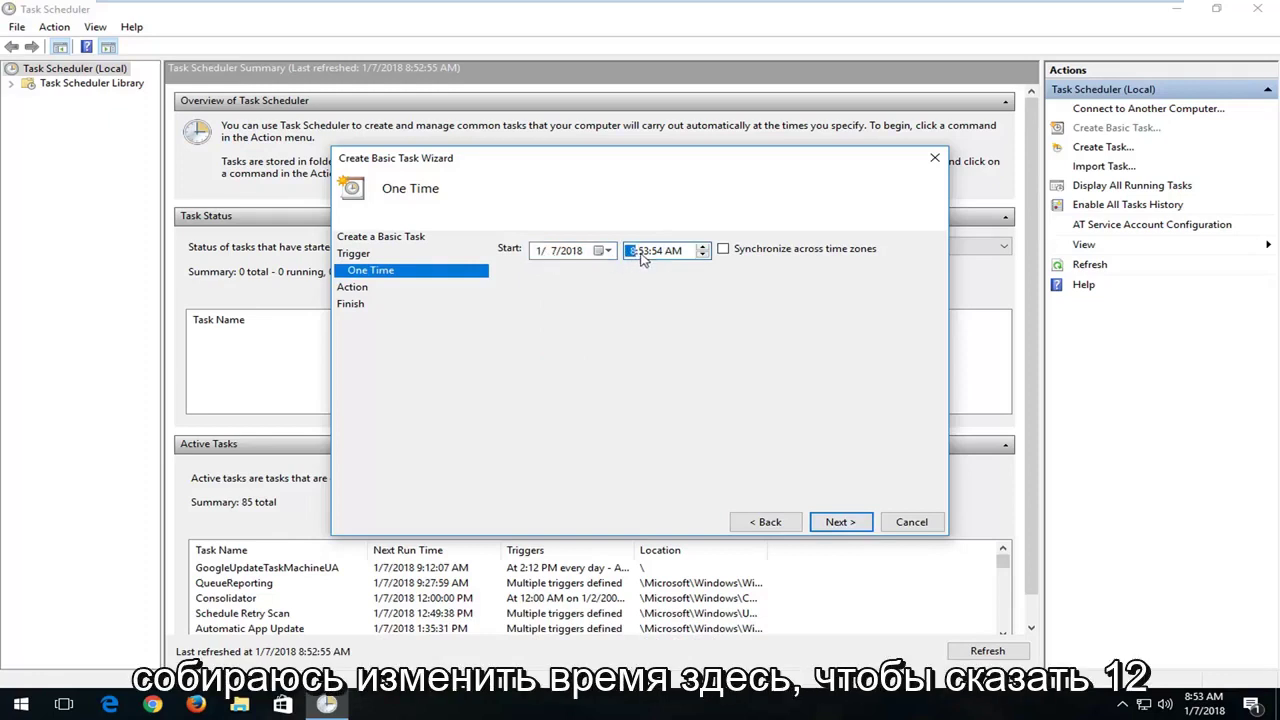
pyautogui.write('12:00:00 PM')
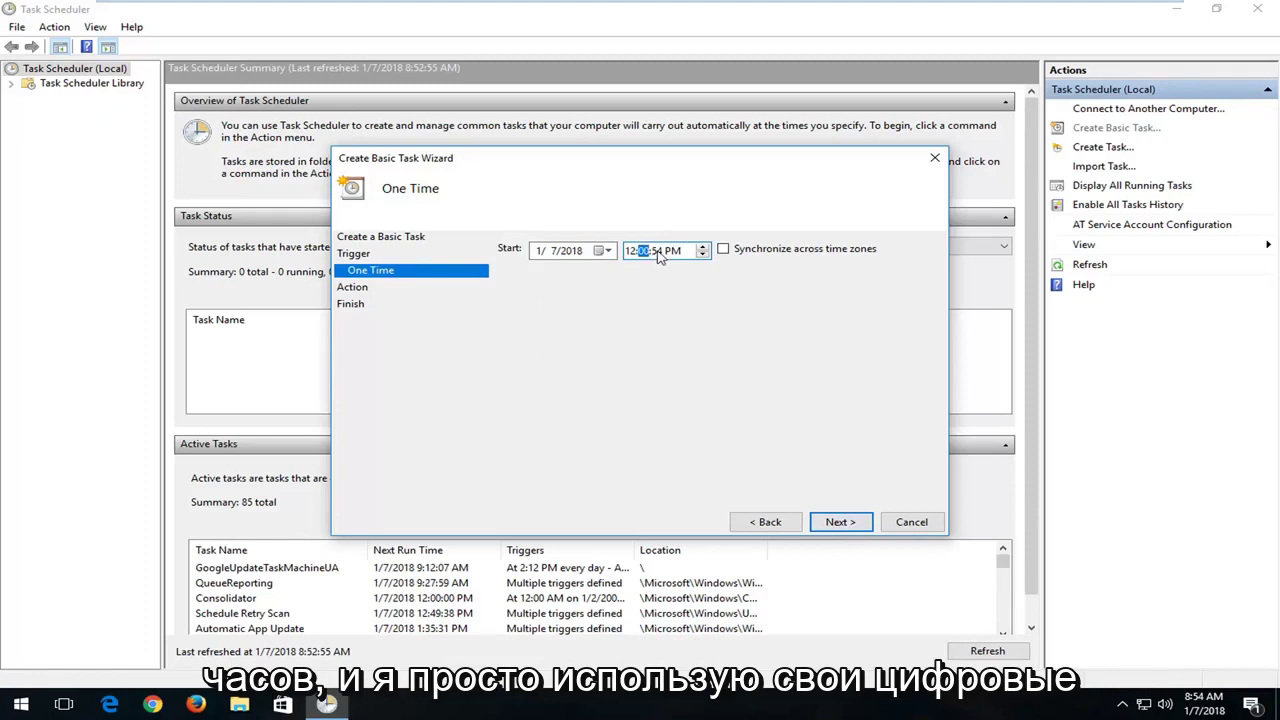
pyautogui.click(630, 251)
pyautogui.click(644, 251)
pyautogui.click(657, 251)
pyautogui.click(562, 251)
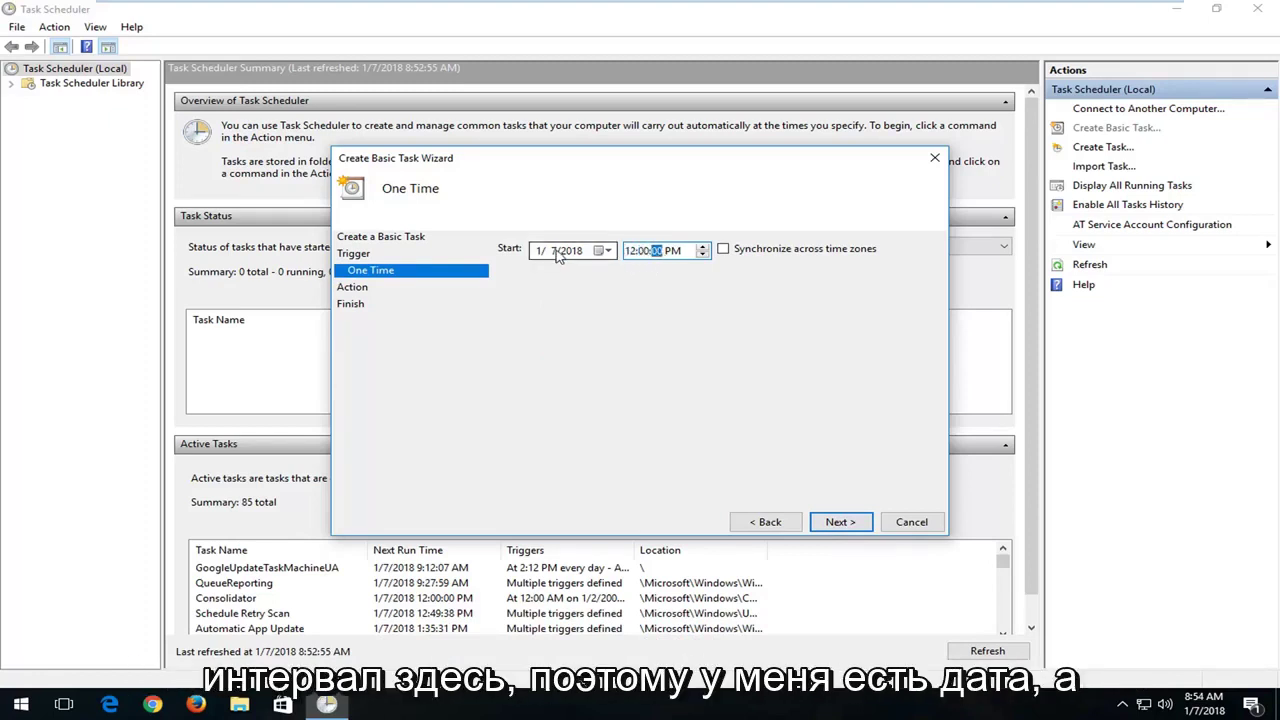
pyautogui.click(630, 251)
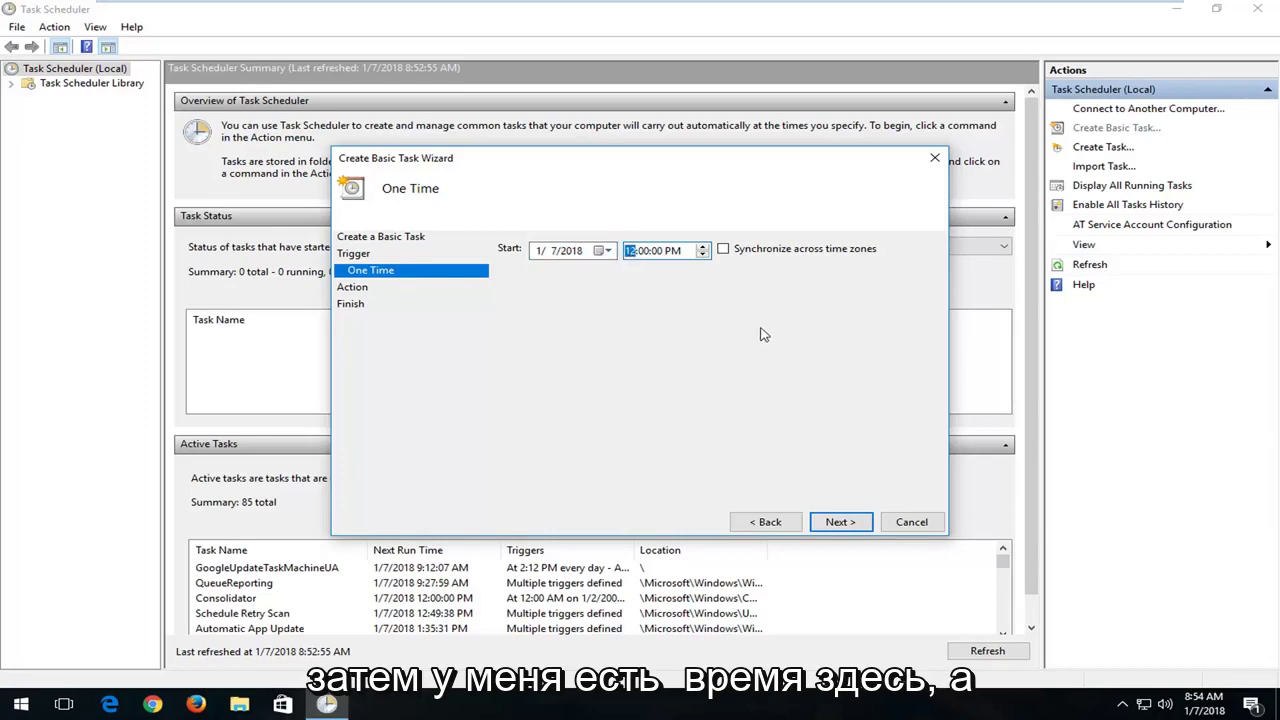
pyautogui.click(828, 526)
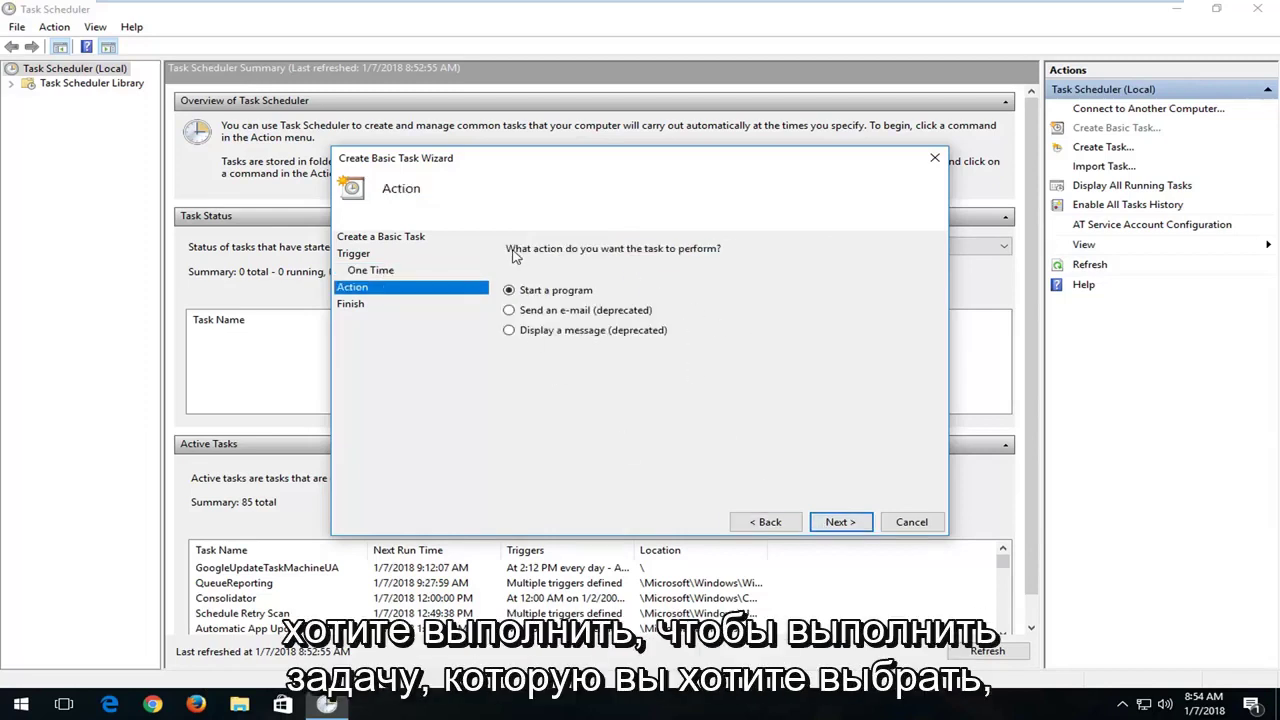
pyautogui.click(840, 524)
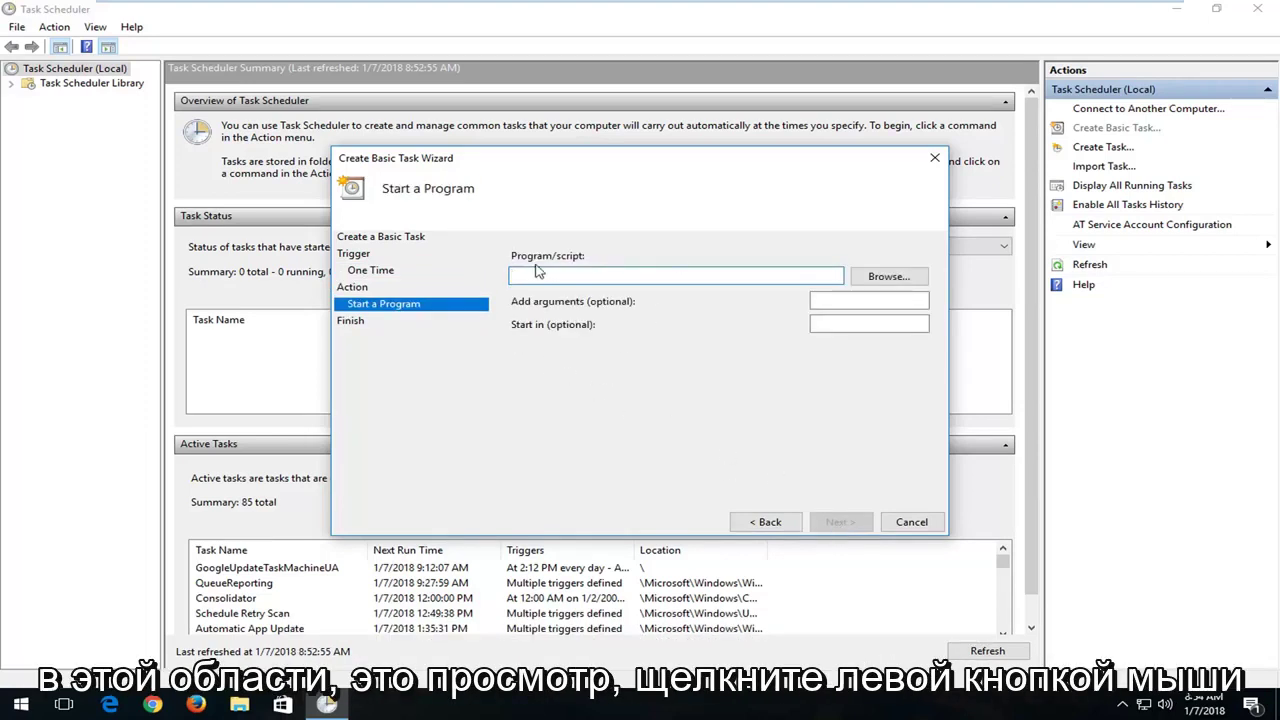
# Browse to C:\Windows\System32\shutdown.exe and set it as the program to start.
pyautogui.click(879, 280)
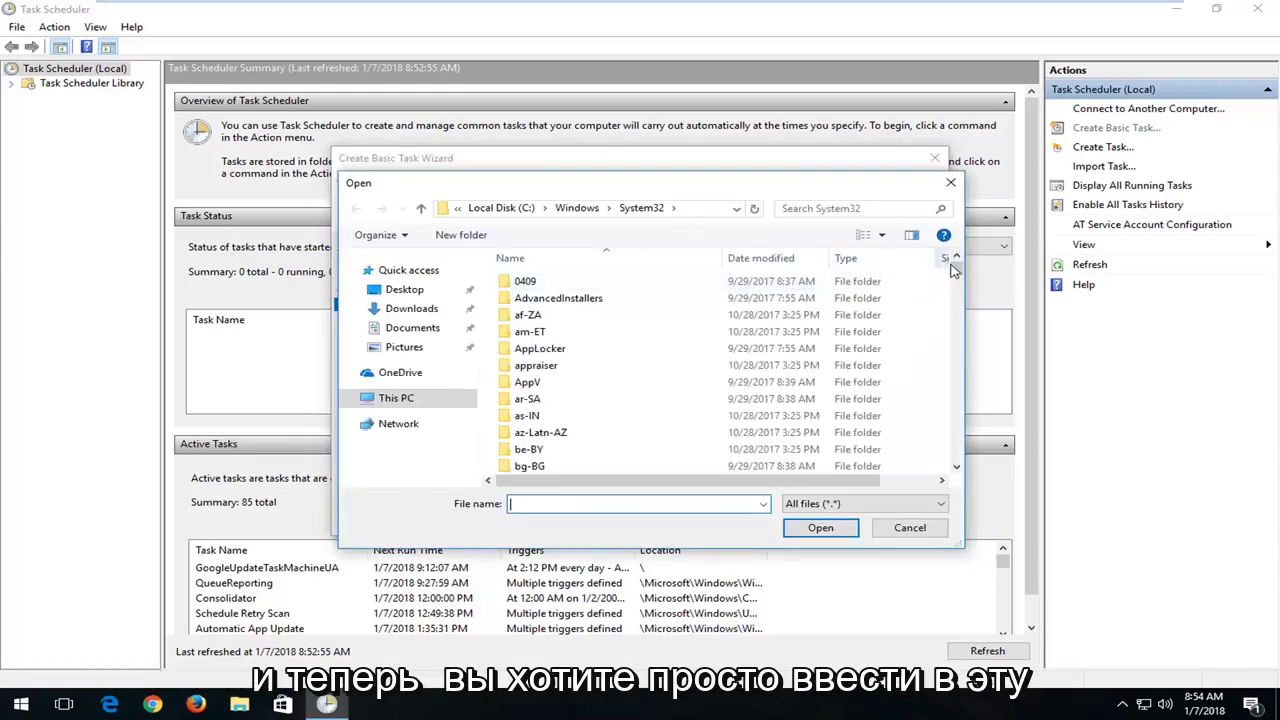
pyautogui.click(700, 331)
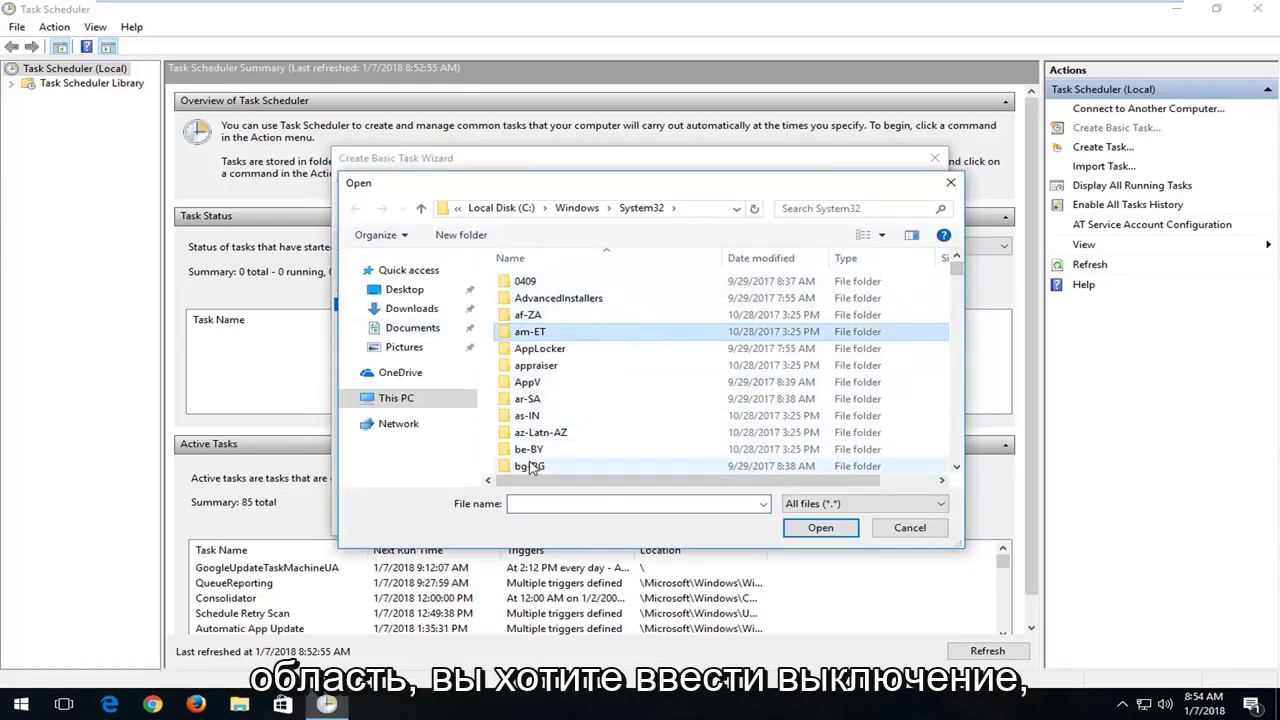
pyautogui.press('s')
pyautogui.press('h')
pyautogui.press('a')
pyautogui.press('l')
pyautogui.press('h')
pyautogui.press('u')
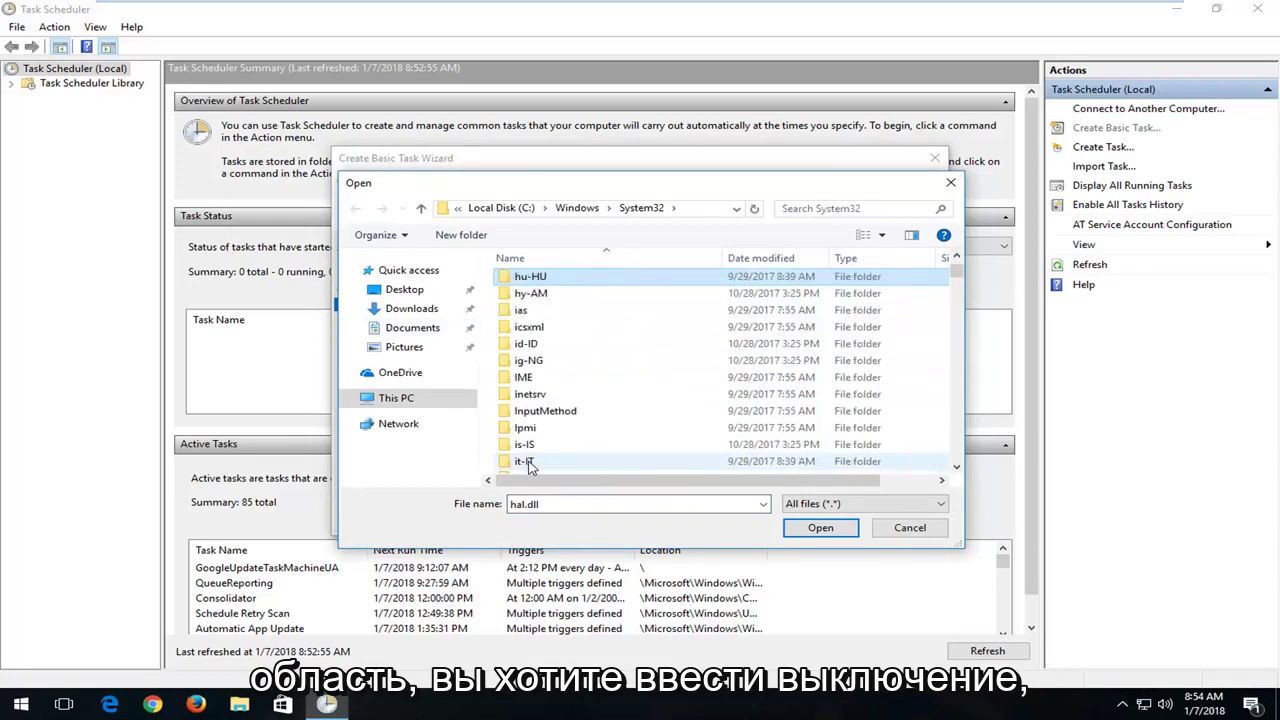
pyautogui.press('Tab')
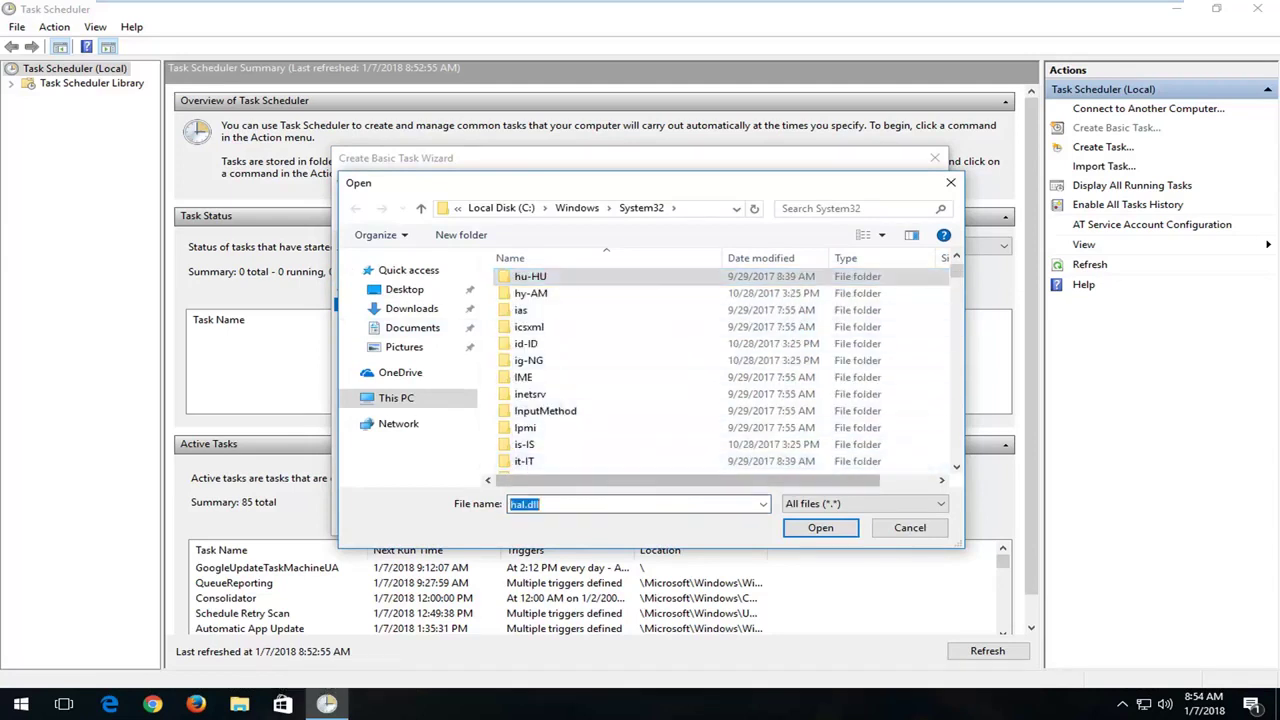
pyautogui.scroll(-7, 619, 400)
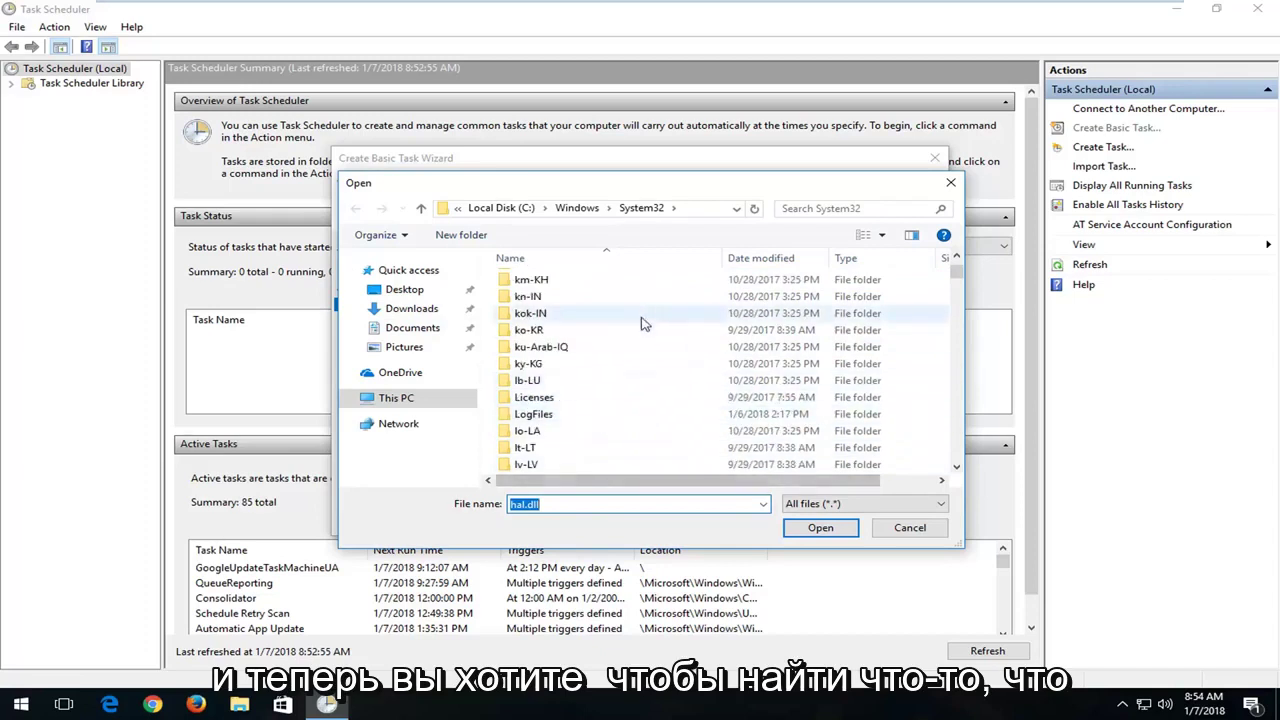
pyautogui.write('shutdown')
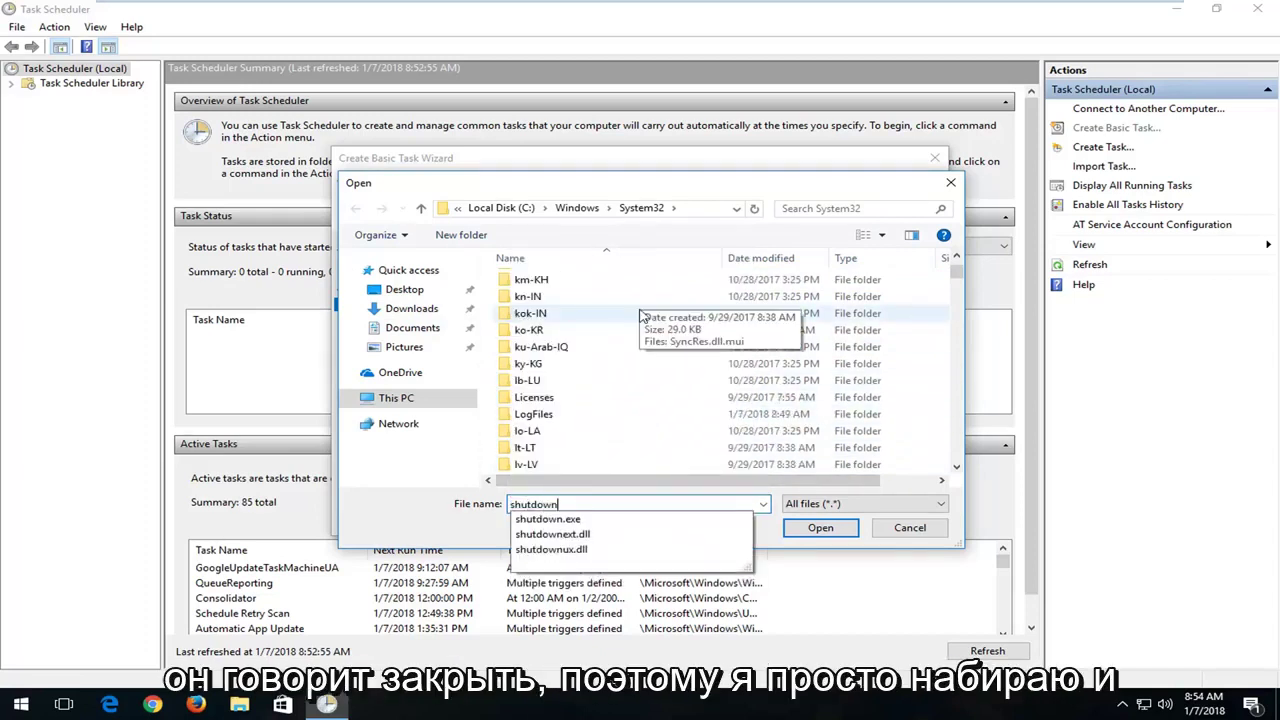
pyautogui.click(543, 518)
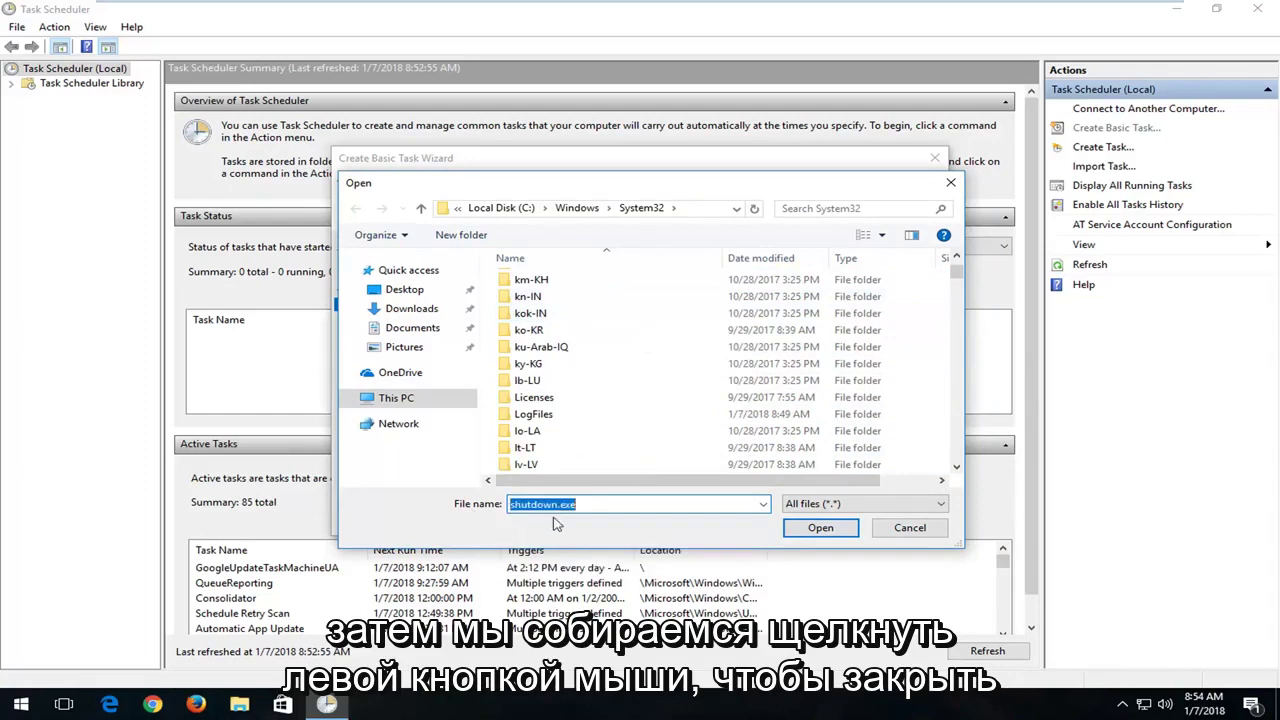
pyautogui.click(820, 529)
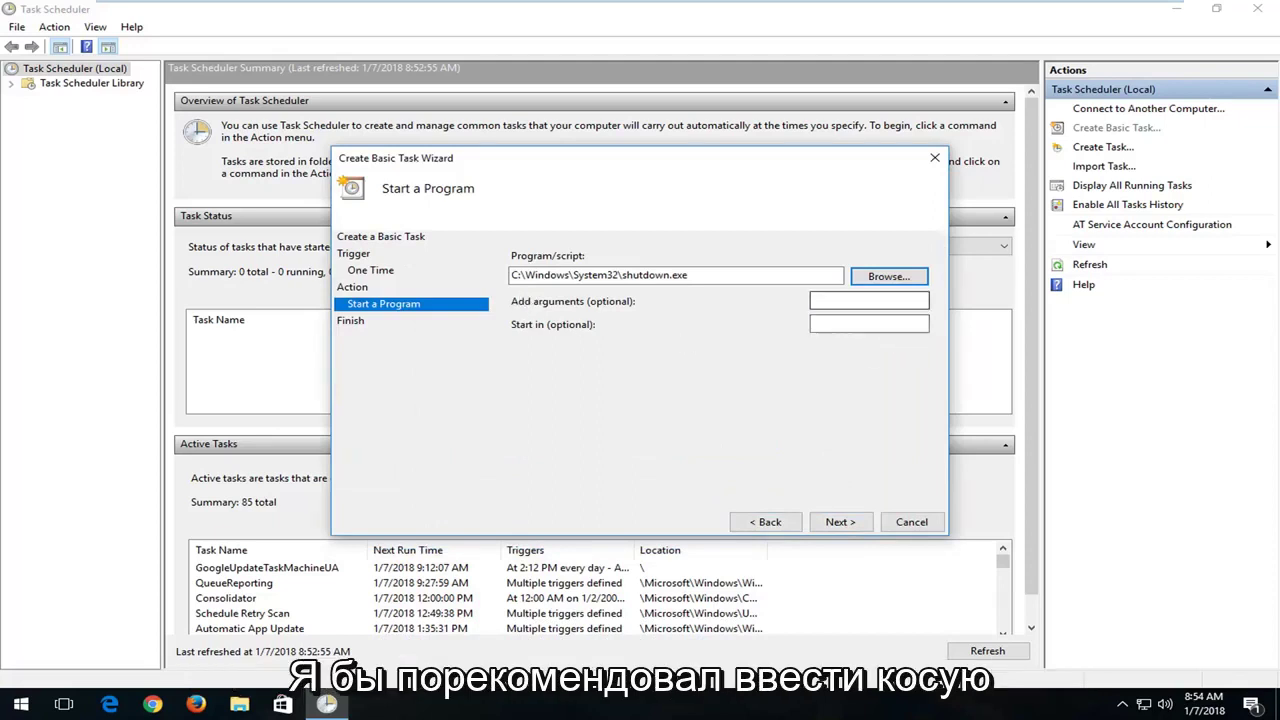
# Add the arguments /s/f to shutdown.exe, review the summary, and finish the wizard.
pyautogui.click(850, 300)
pyautogui.write('/')
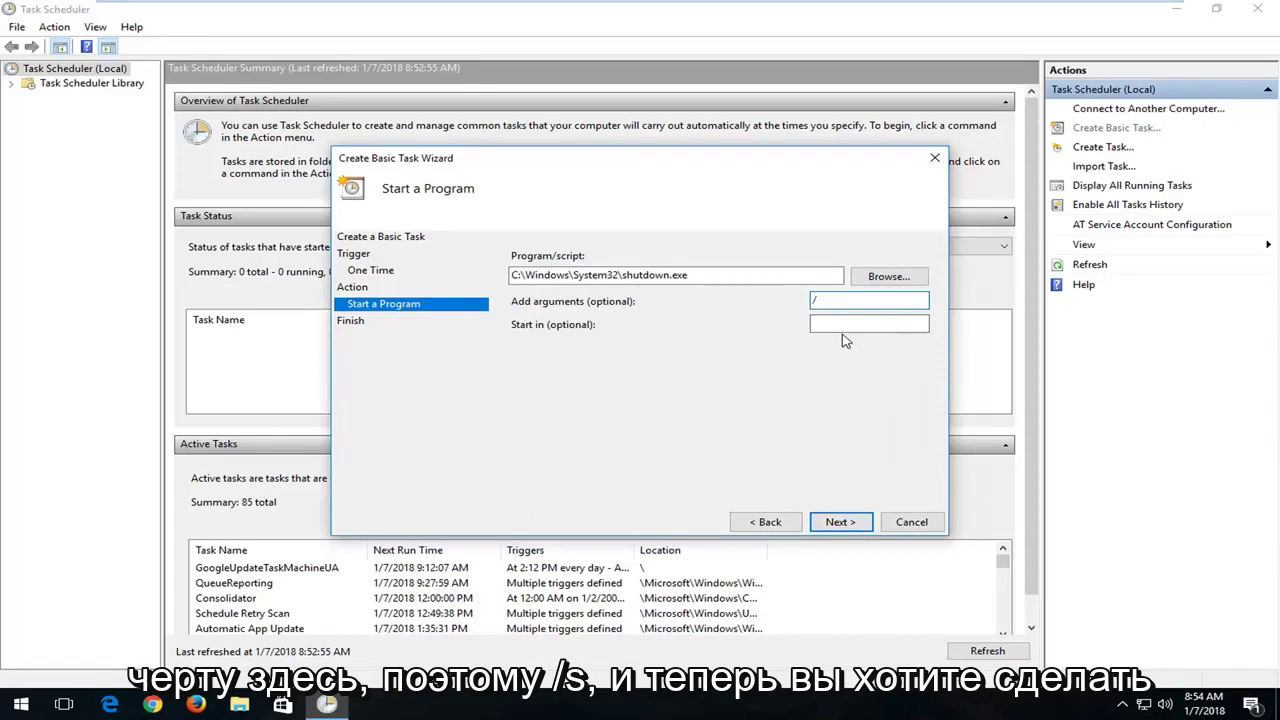
pyautogui.write('s/f')
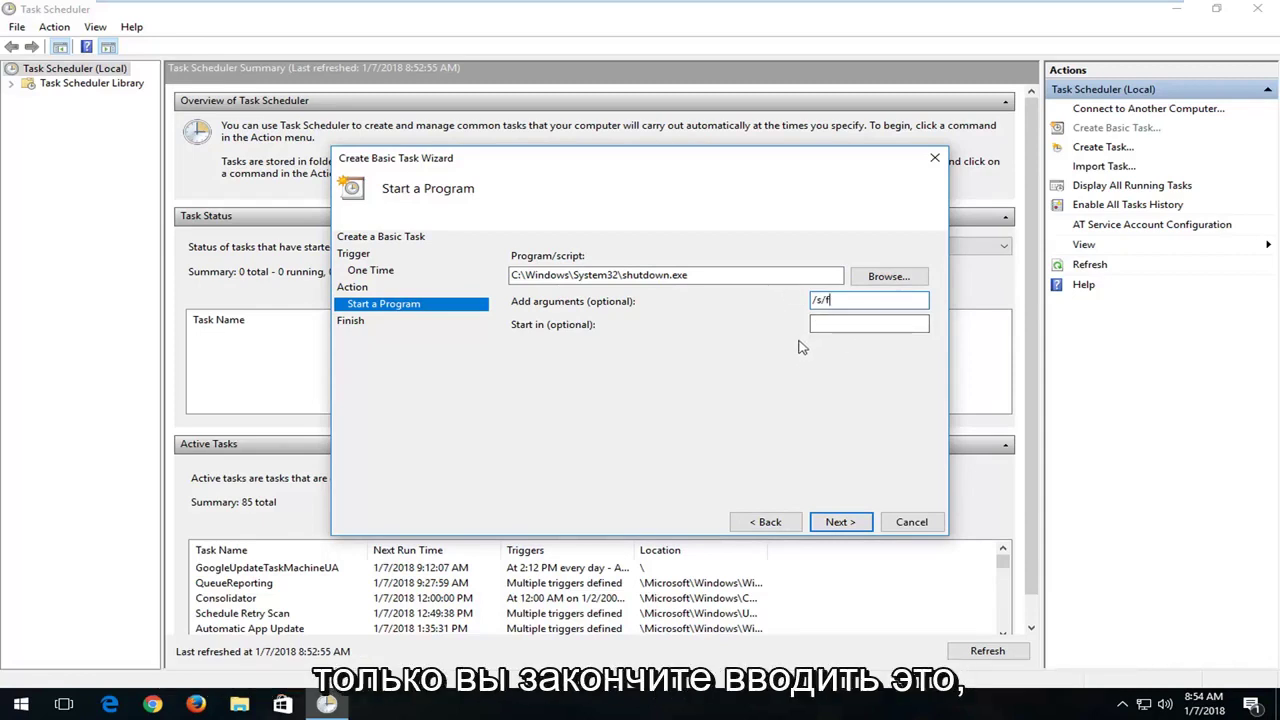
pyautogui.click(840, 522)
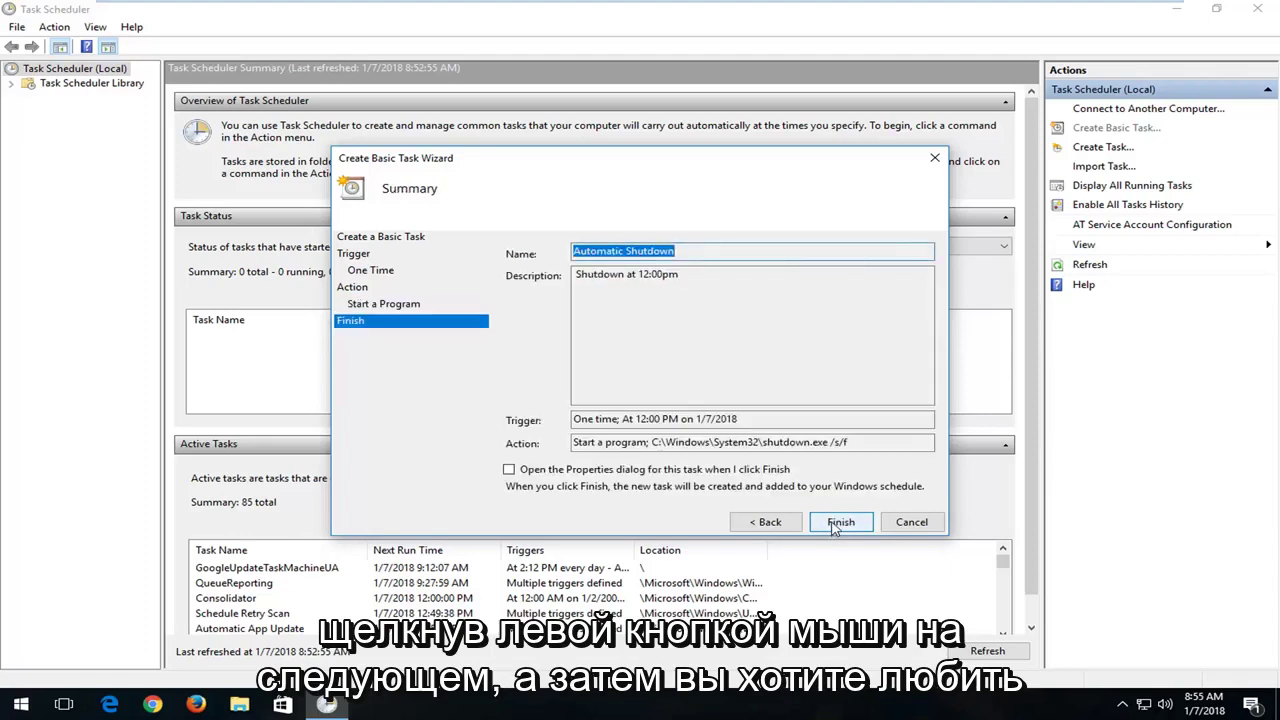
pyautogui.click(838, 522)
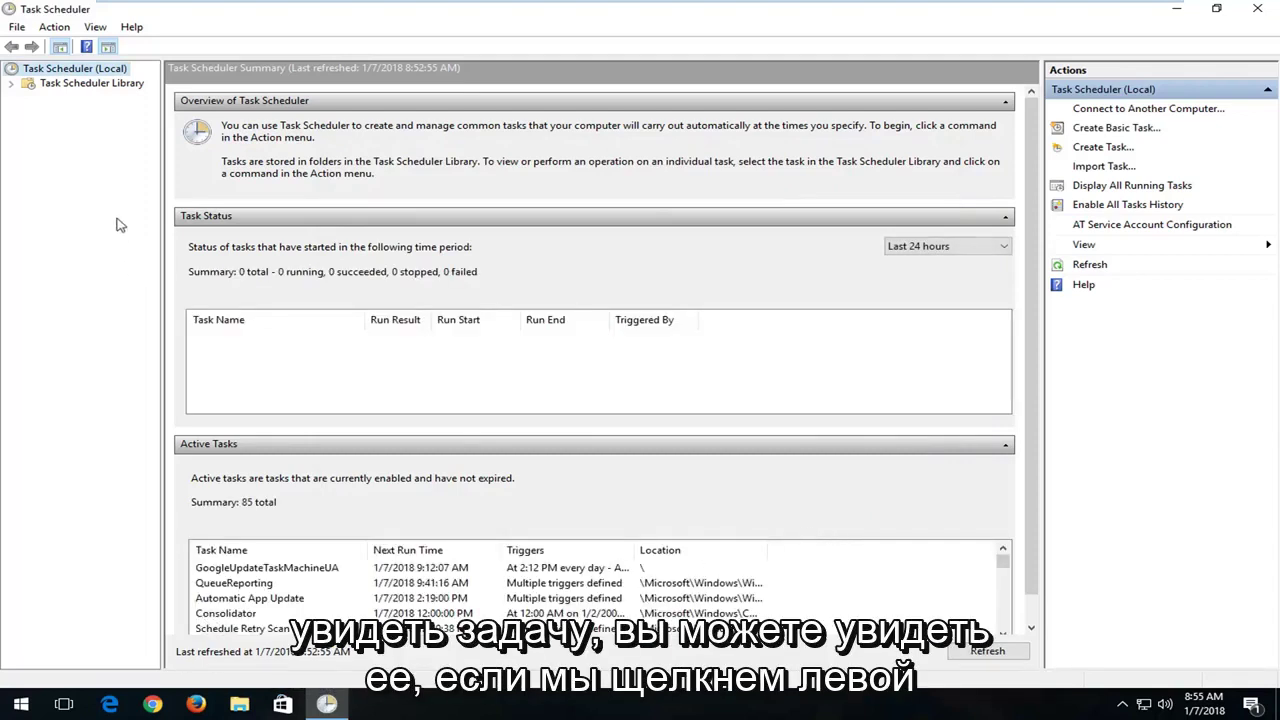
# Verify Automatic Shutdown in the Task Scheduler Library with a wider Name column, then close Task Scheduler.
pyautogui.click(100, 84)
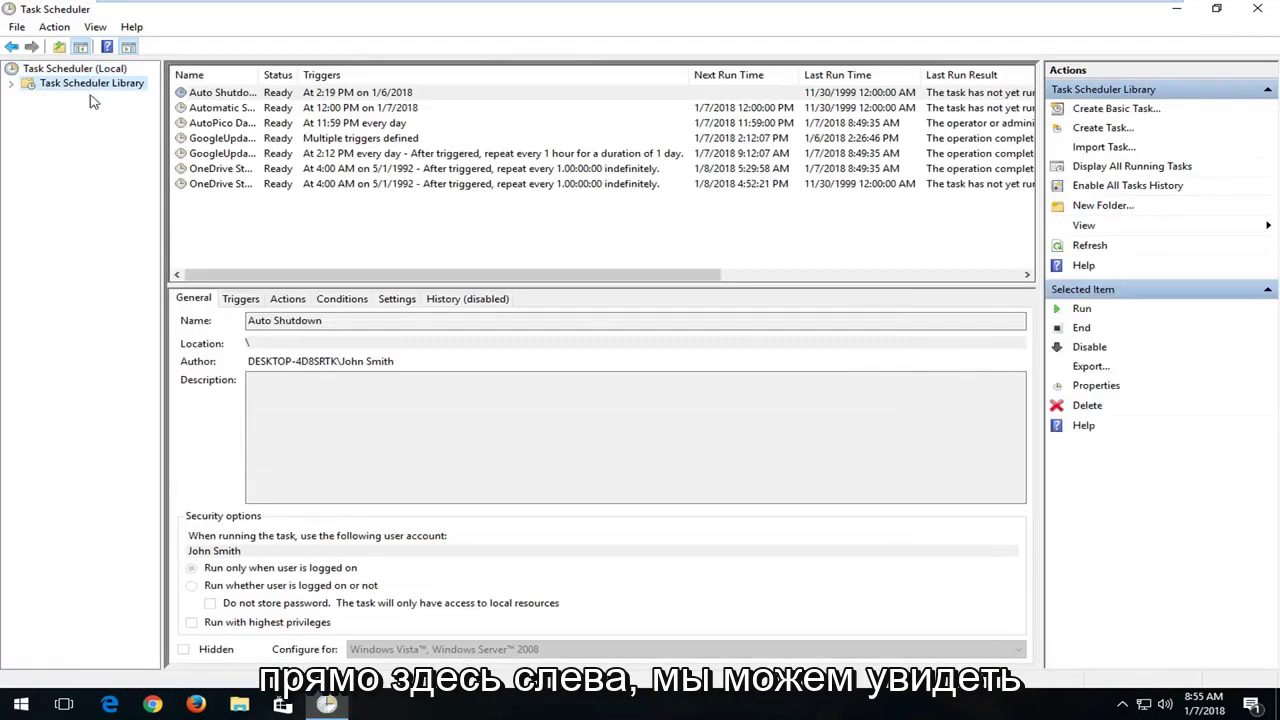
pyautogui.click(300, 109)
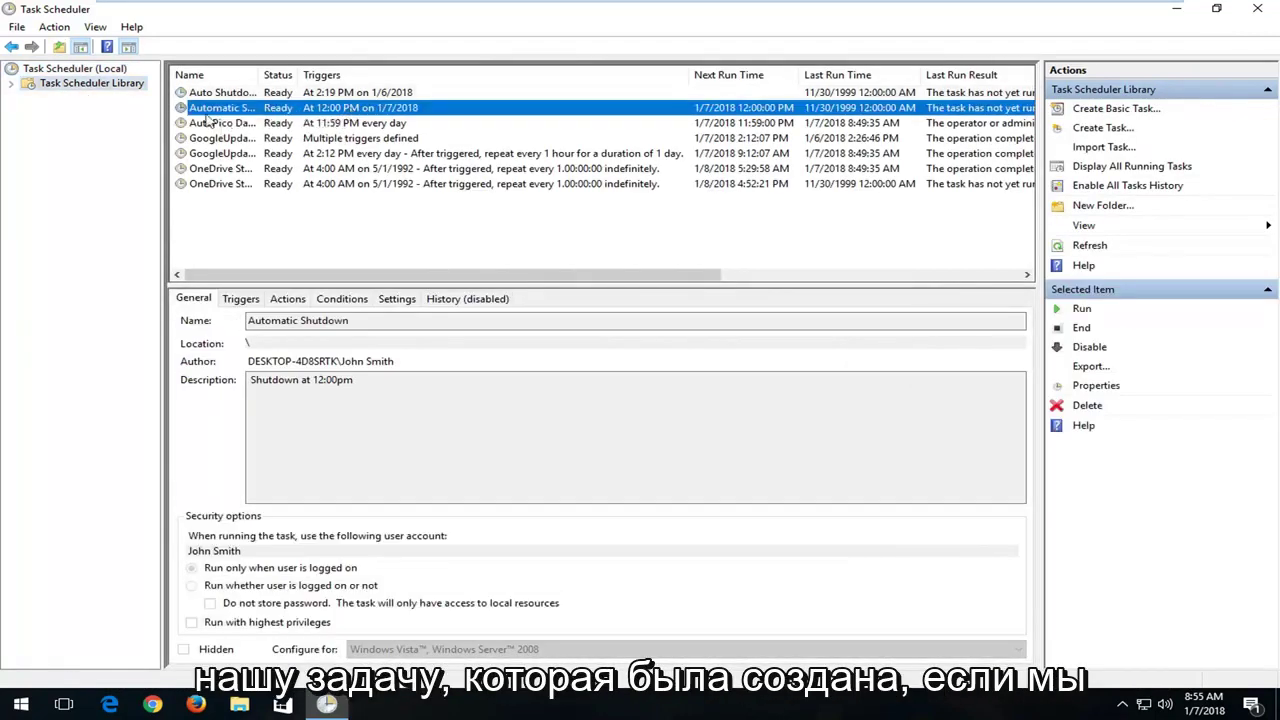
pyautogui.moveTo(258, 74); pyautogui.dragTo(341, 74)
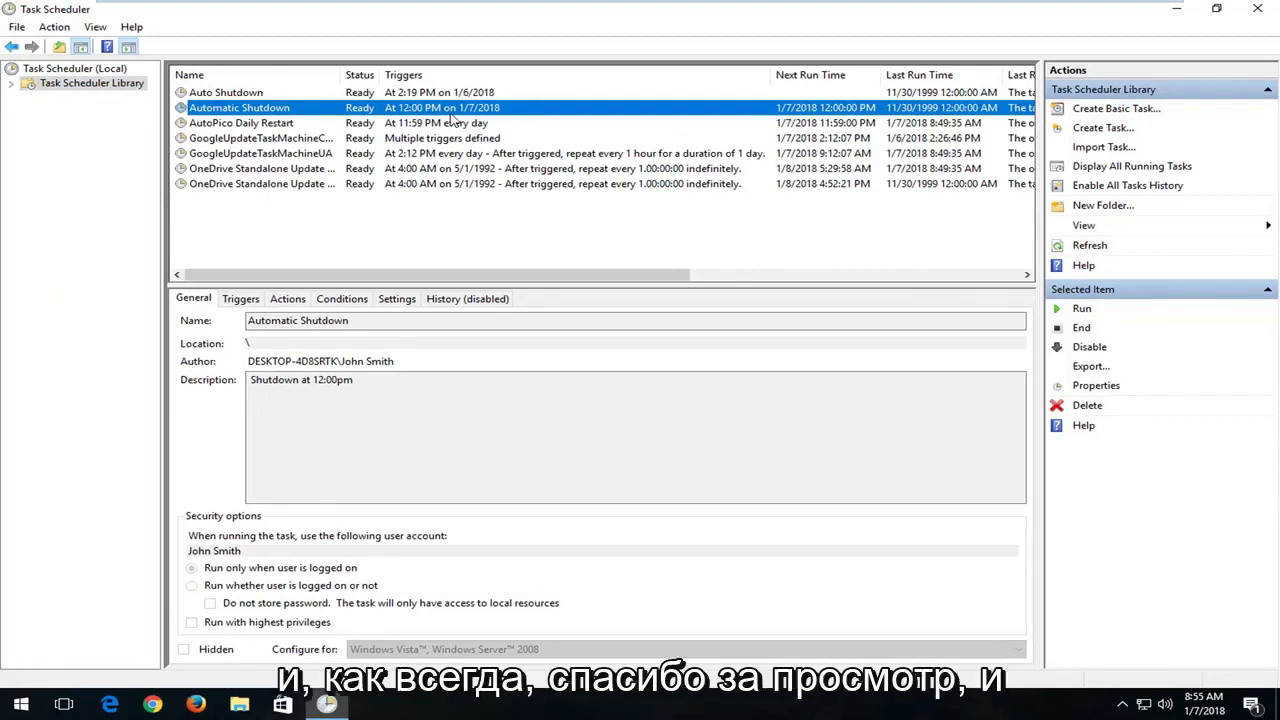
pyautogui.click(1257, 10)
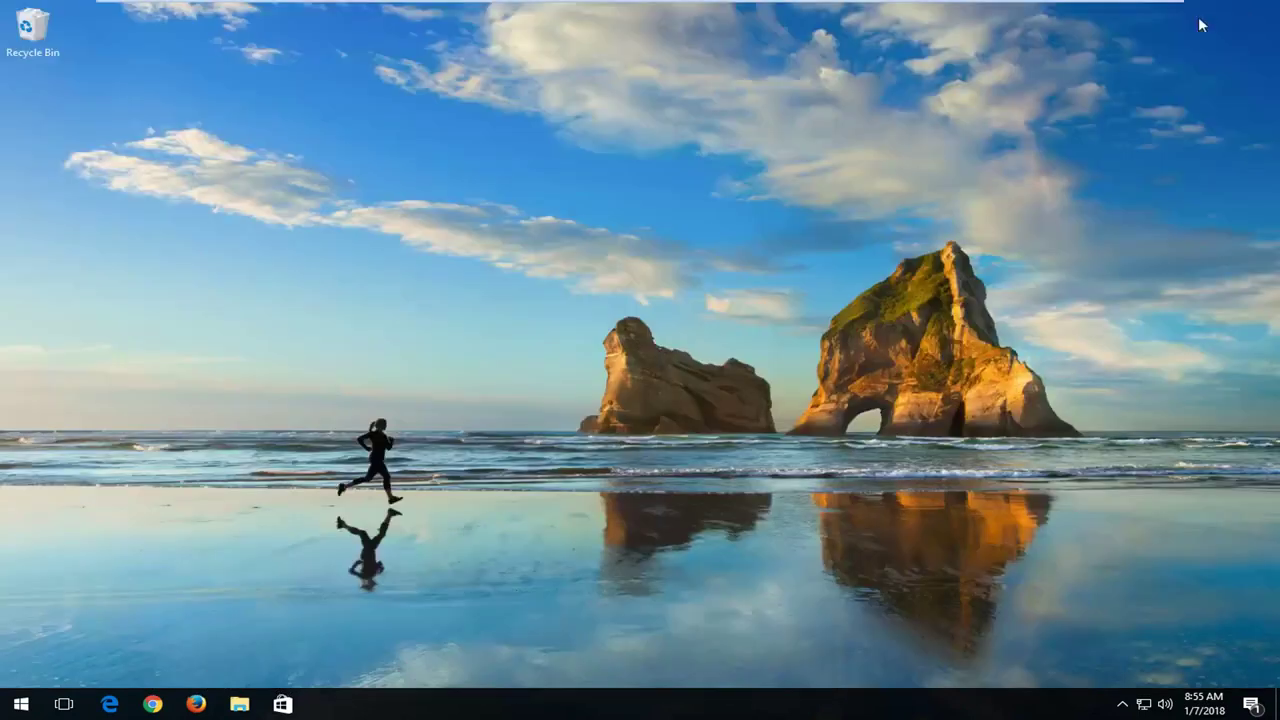